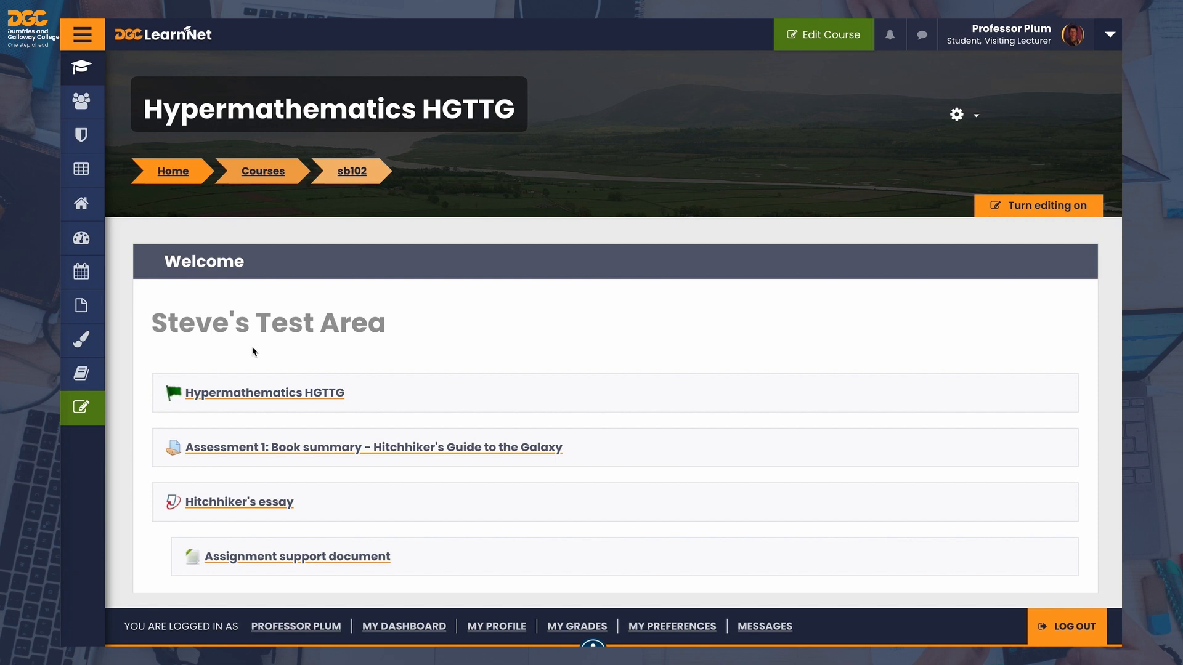
Step: Open the Hitchhiker's essay assignment's submission inbox and start grading the Hitchhikers Summary paper
left_click(231, 502)
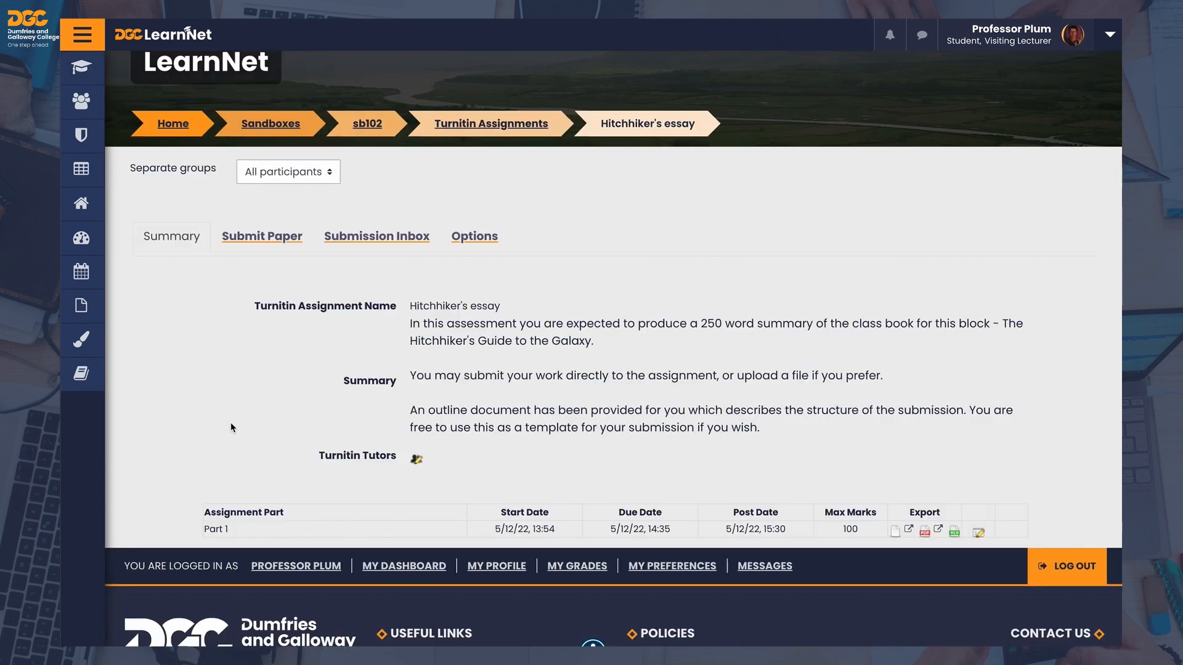
left_click(372, 241)
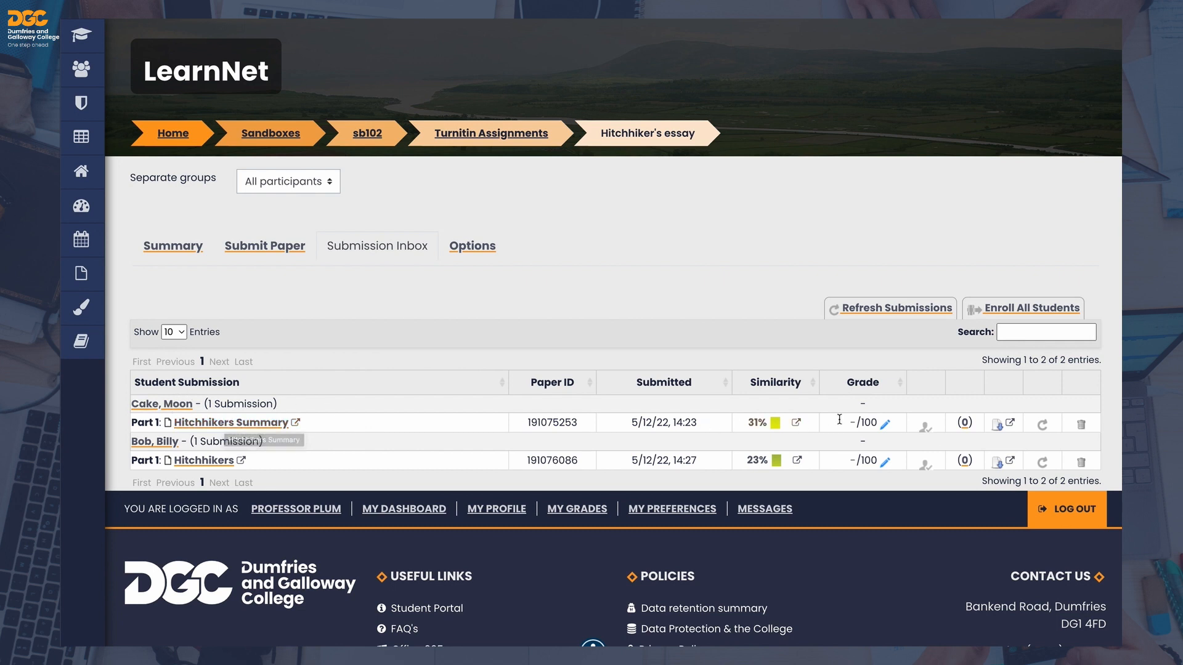
left_click(885, 426)
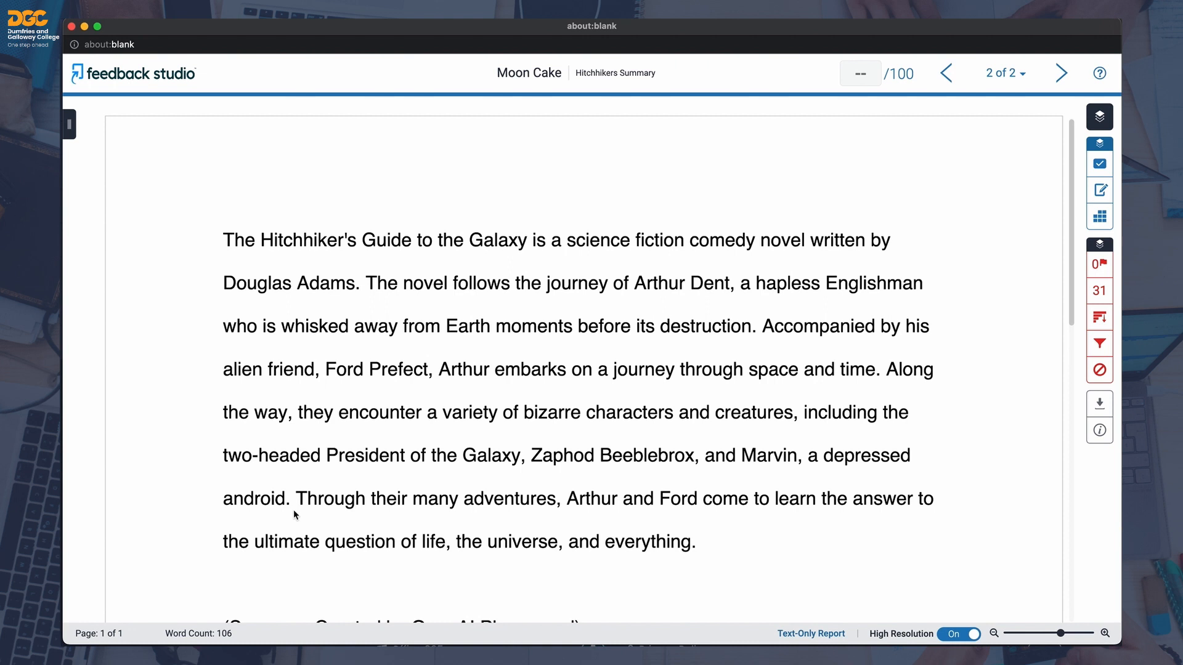
Step: Preview the paper's page thumbnails, hide them again and zoom out slightly on the document
left_click(72, 126)
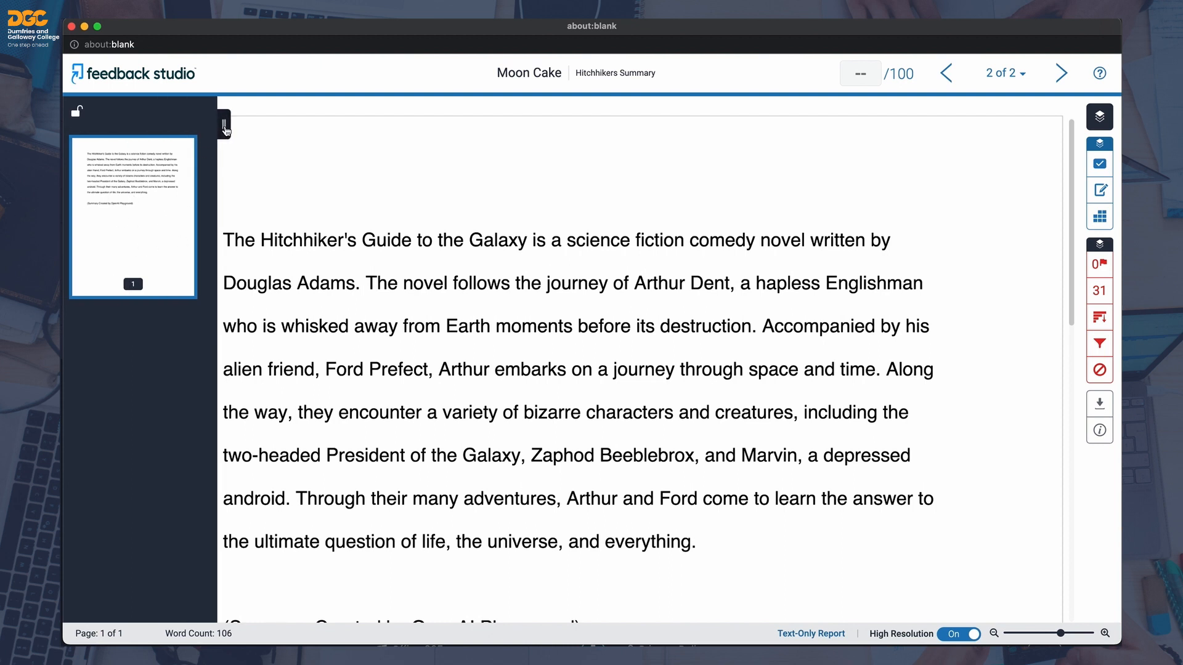
left_click(224, 128)
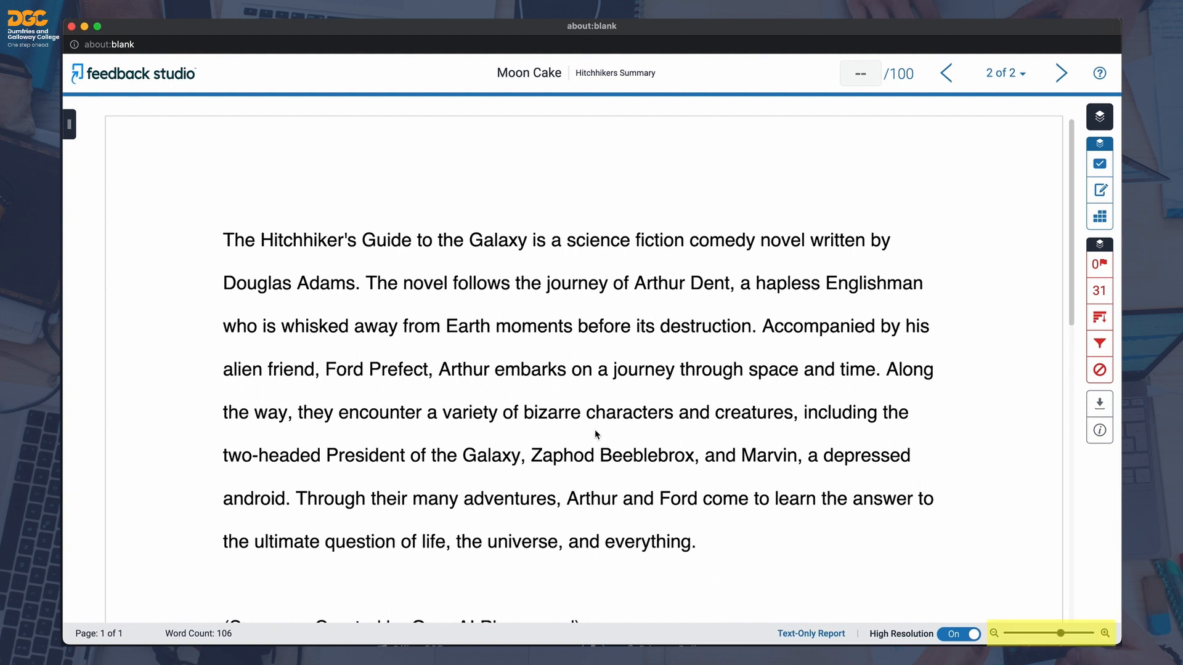
mouse_move(1060, 634)
left_mouse_down()
mouse_move(1076, 636)
mouse_move(1061, 636)
left_mouse_up()
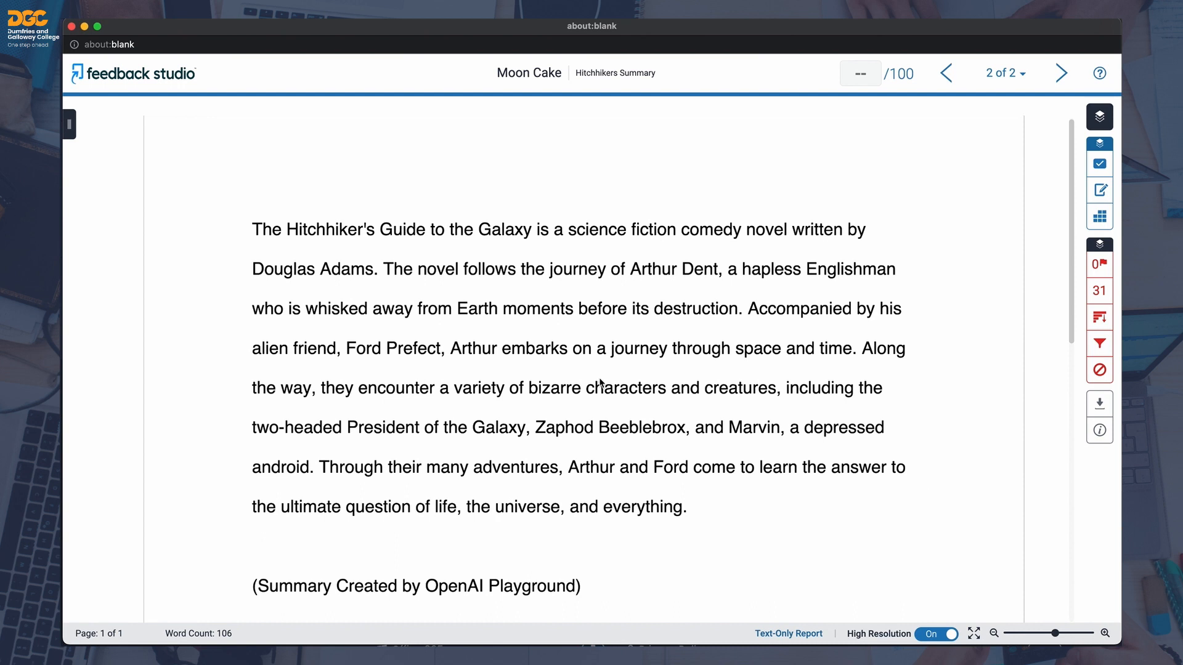
Step: Download the current view of the Hitchhikers Summary paper
left_click(1100, 405)
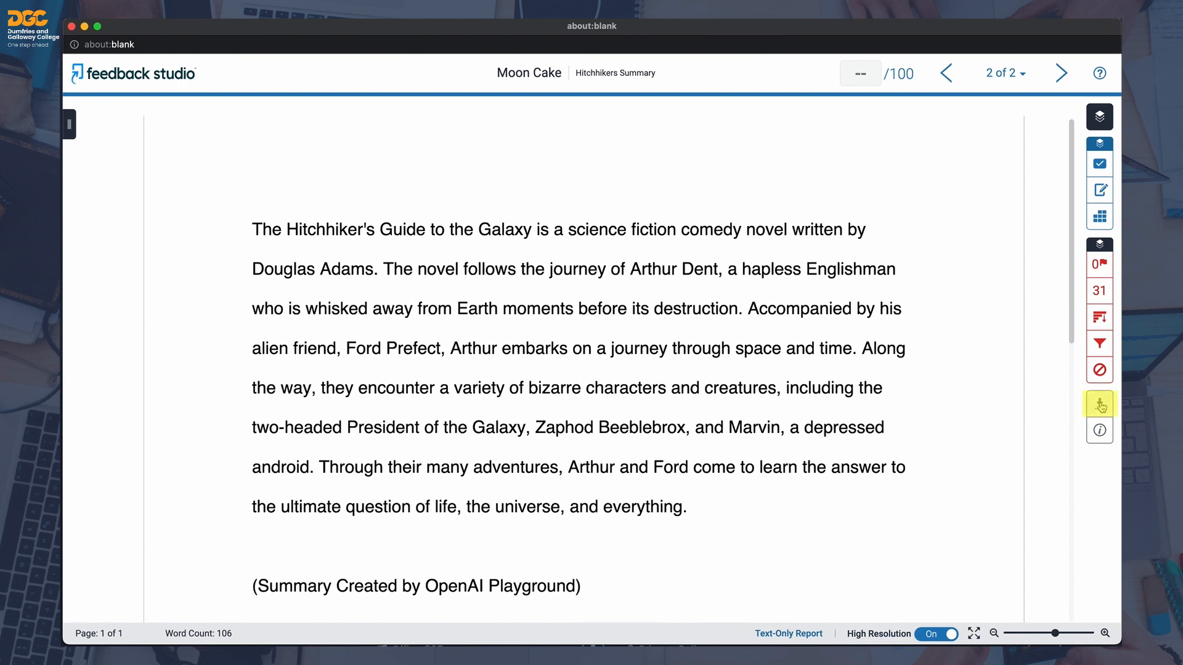
left_click(1100, 406)
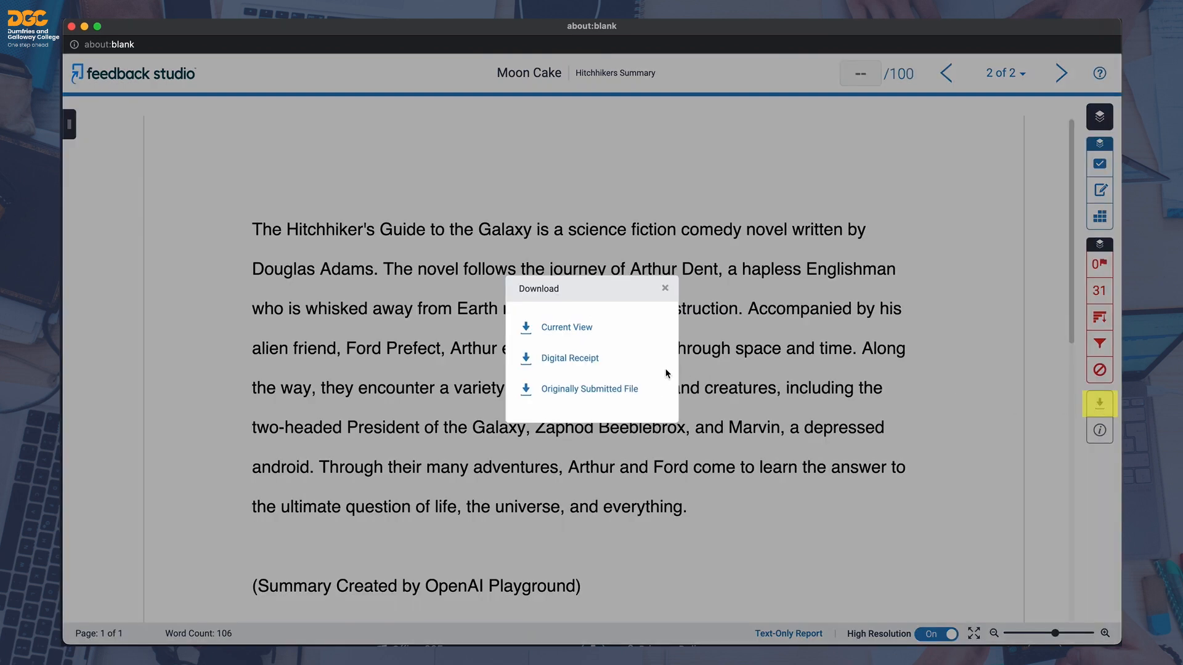
left_click(571, 333)
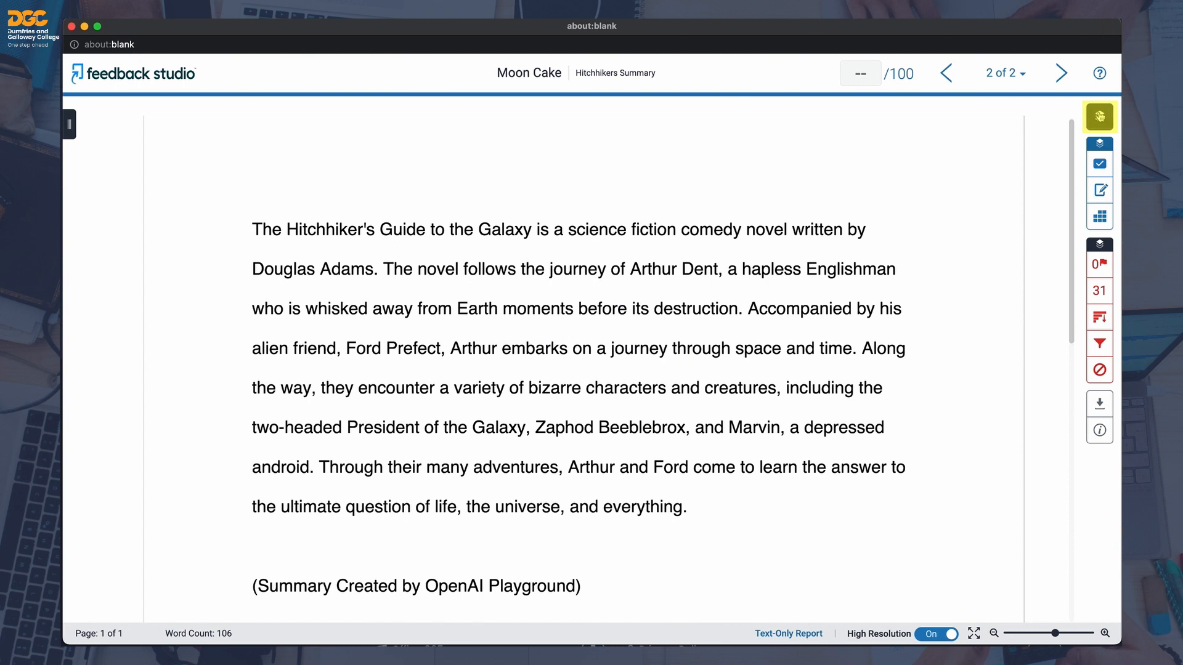
Step: Enable the Similarity layer alongside the Grading layer on the Hitchhikers Summary paper
left_click(1100, 117)
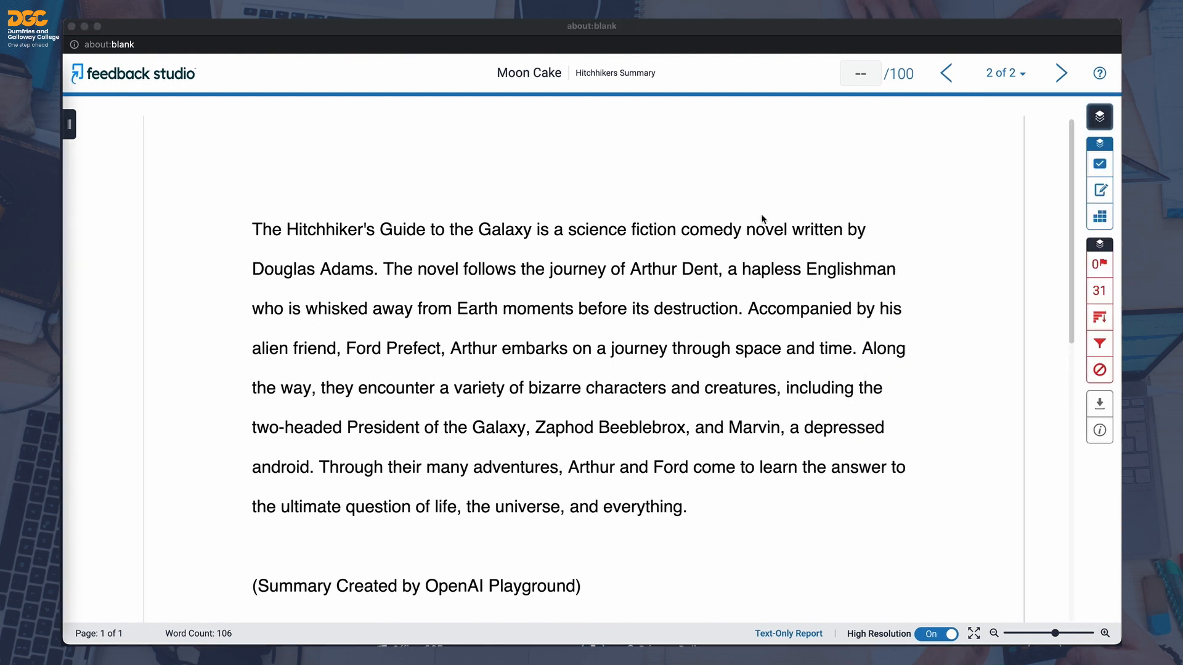
left_click(1100, 117)
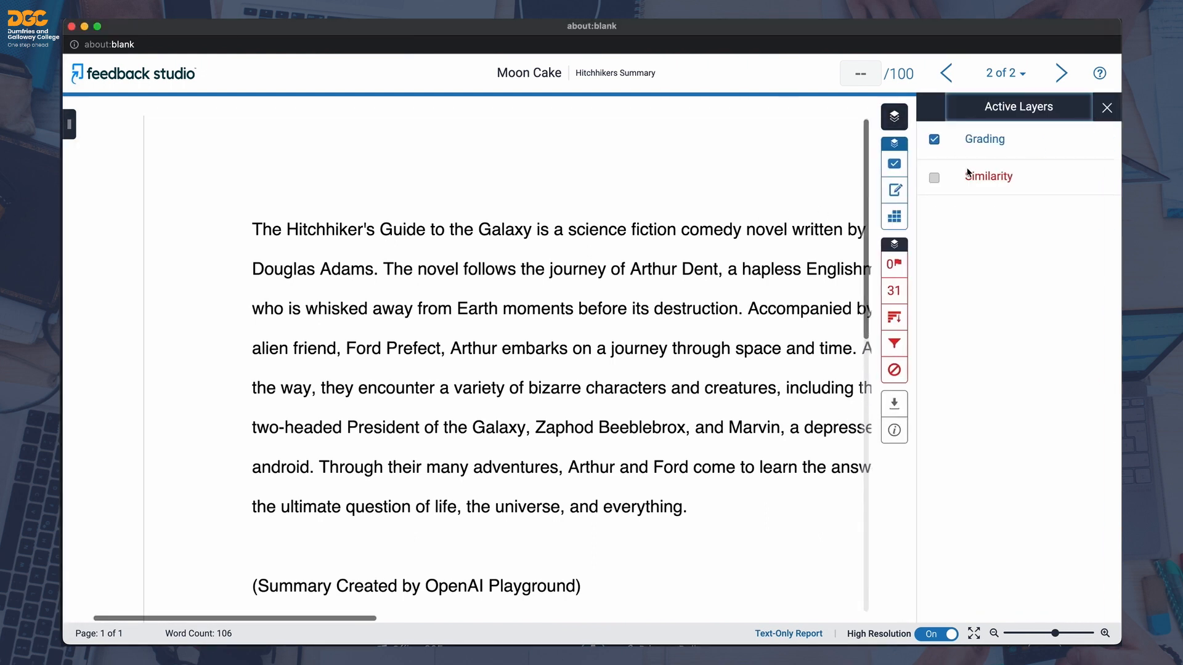
left_click(935, 179)
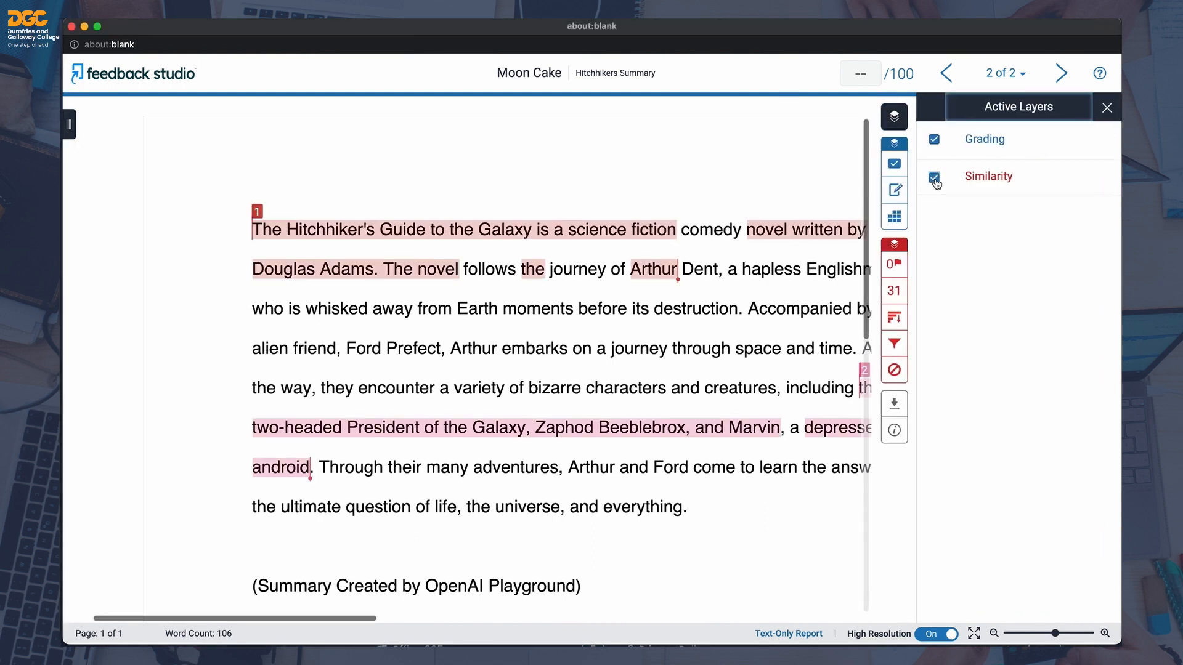
left_click(1108, 108)
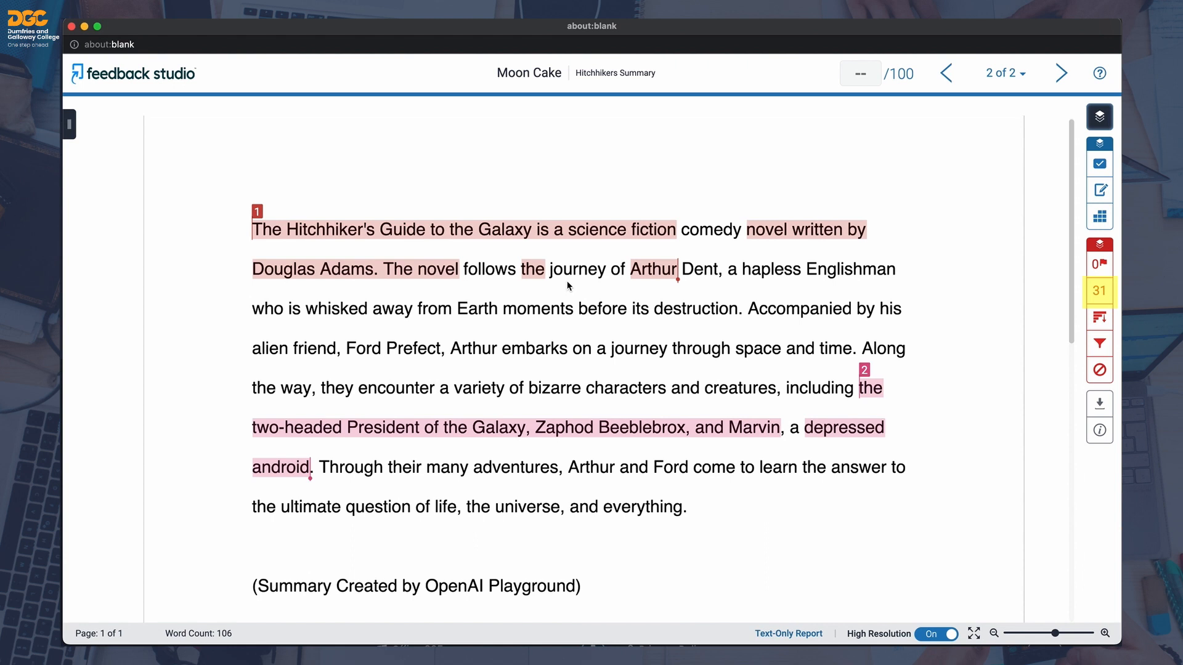
Step: Examine the paper's matched sources in the Match Overview, and return to the full document view
left_click(1100, 292)
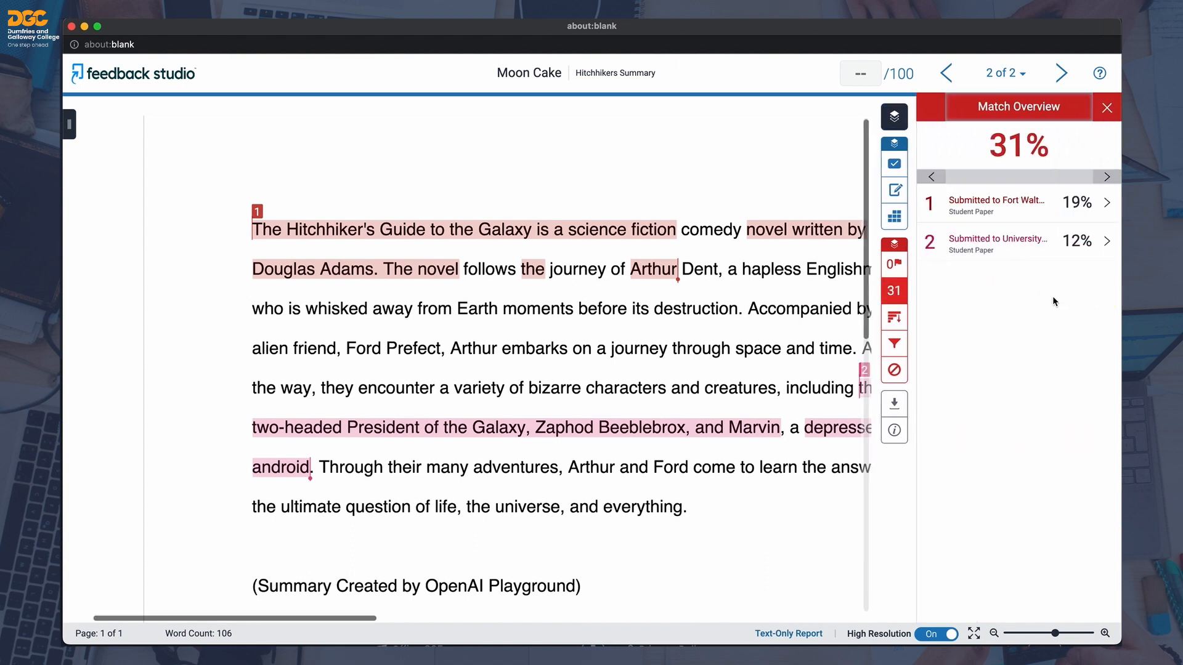
left_click(1107, 108)
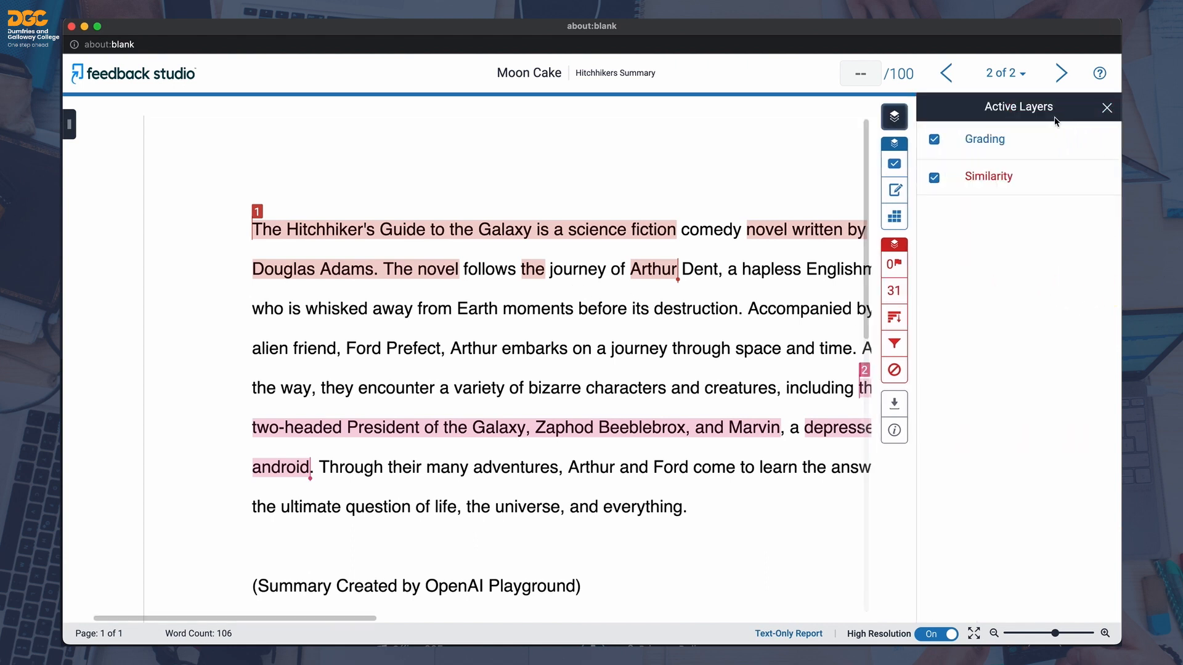
left_click(1107, 108)
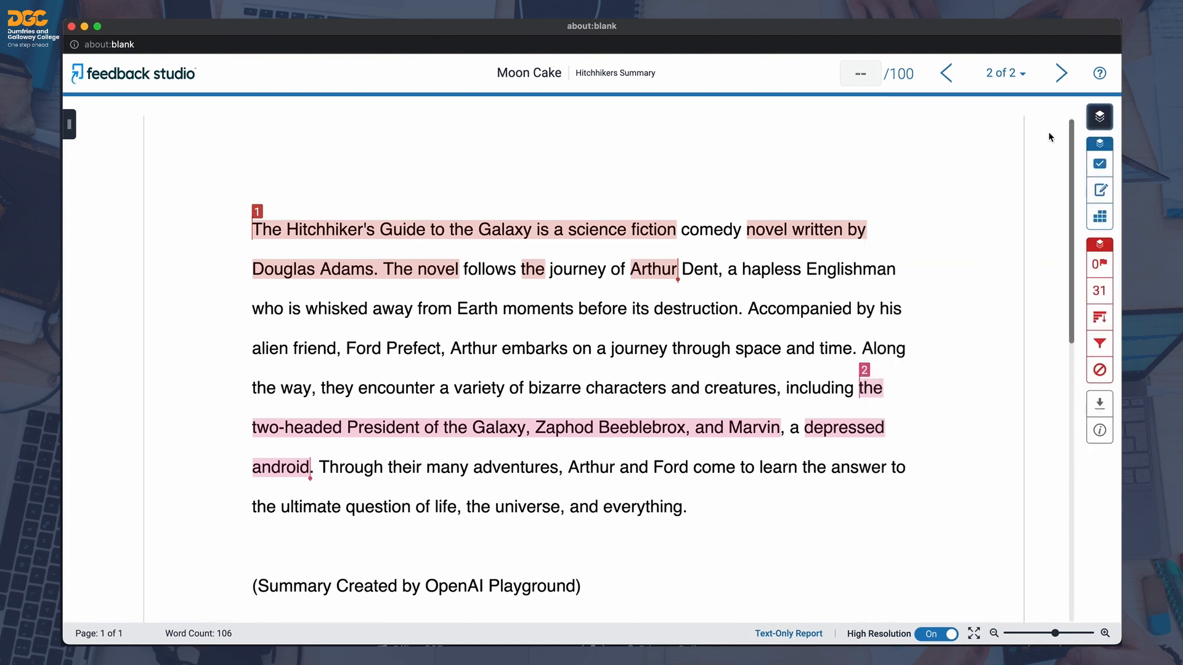
Step: Place the "Paraphrase or quote" QuickMark from the Academic Integrity set above the paper's opening sentence
left_click(1099, 164)
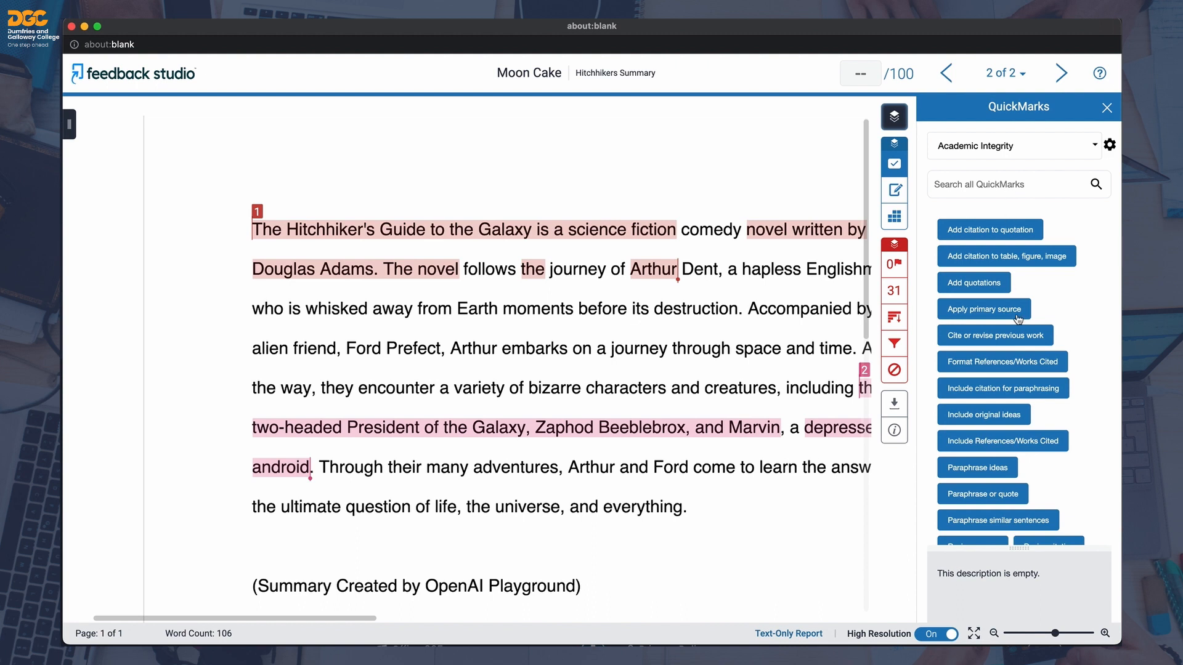
left_click_drag(990, 499, 301, 210)
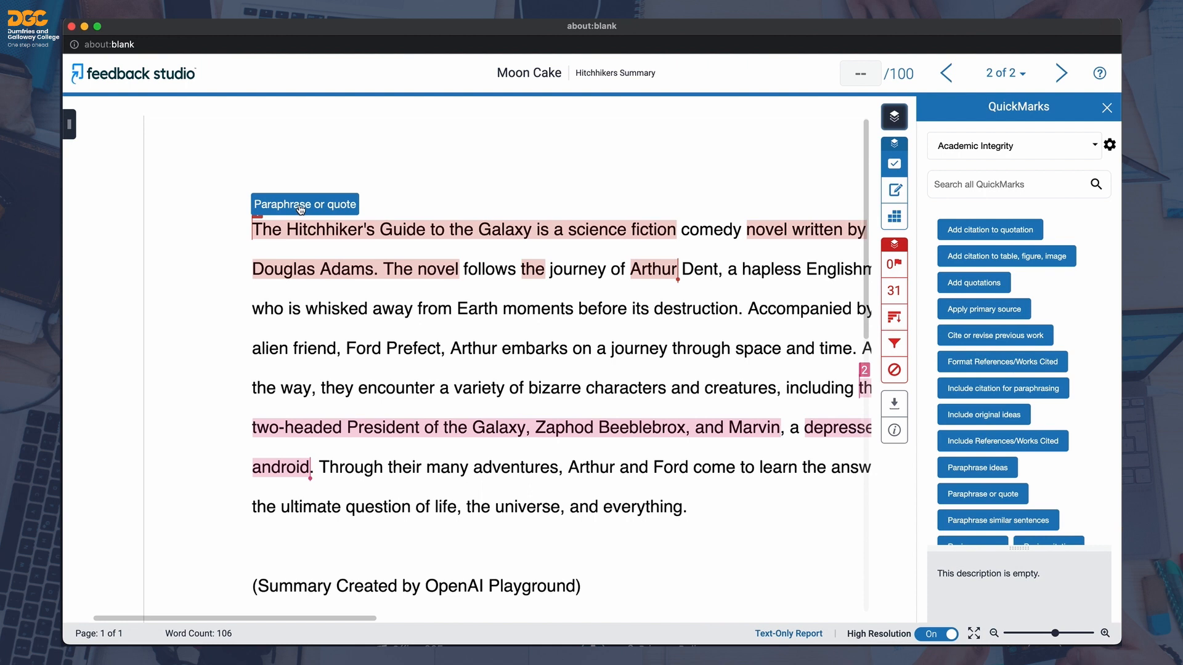
left_click(301, 210)
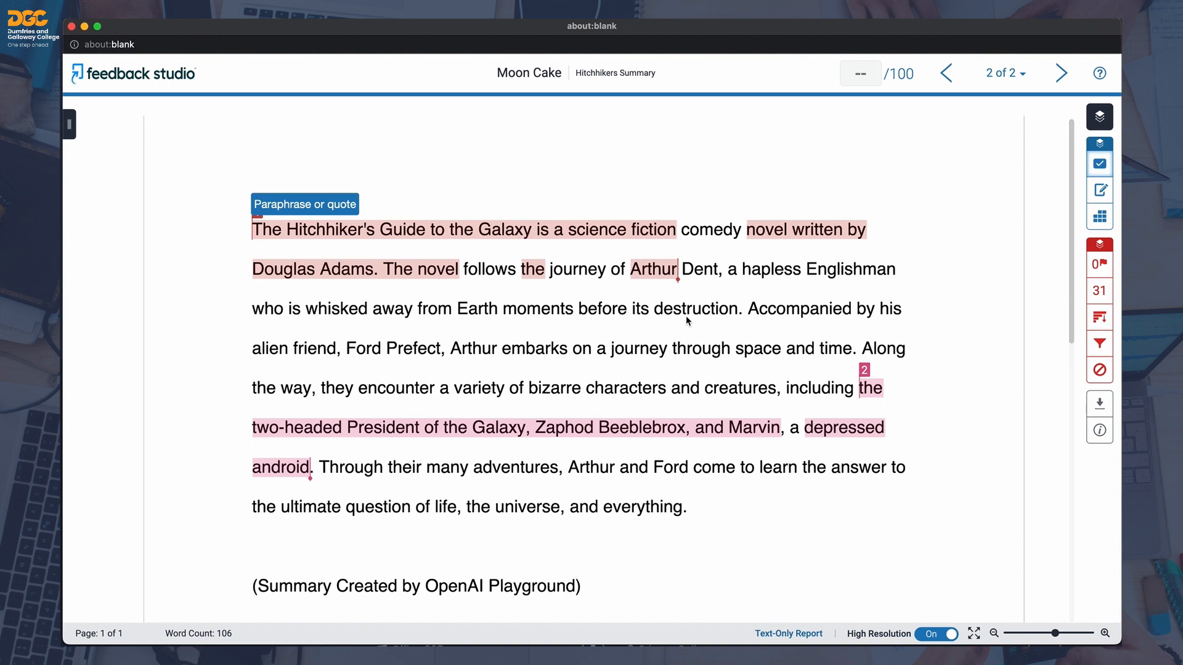
Step: Write a text feedback summary for the paper stating that the text is too short
left_click(1102, 194)
left_click(990, 475)
type("Your text is too short o")
Step: Add the bubble comment "Can you expand on this section?" above "universe" and the inline text "More detail required" beneath "journey of Arthur Dent"
left_click(616, 502)
left_click(626, 481)
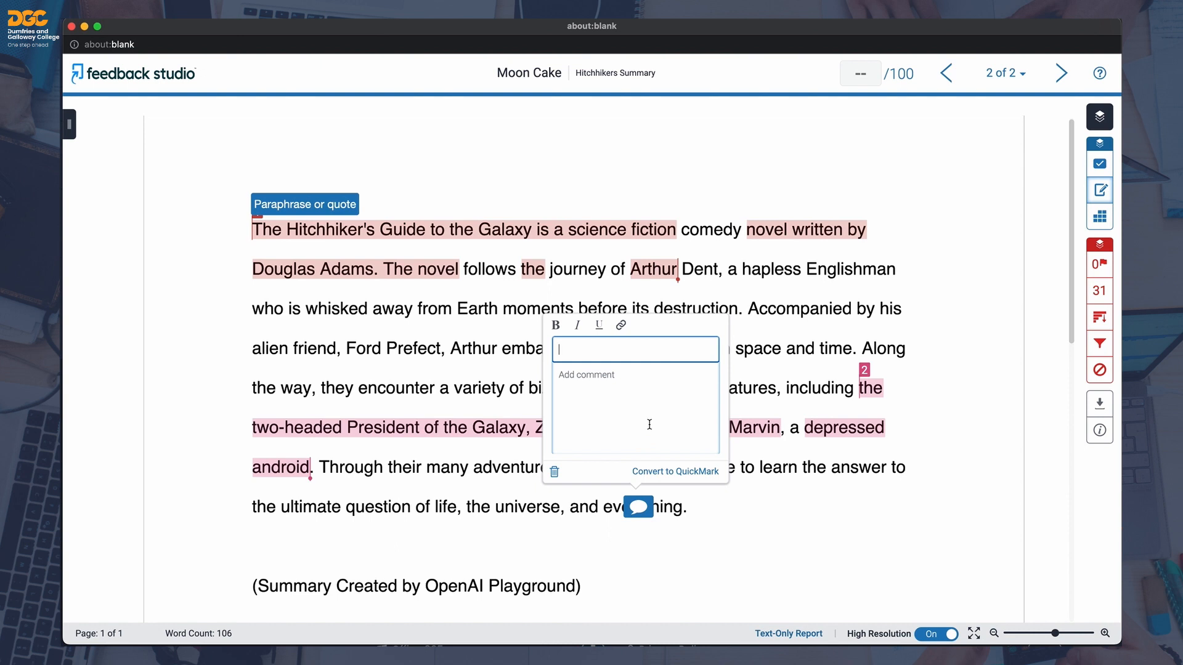
type("Can you expand on this section?")
left_click(751, 528)
left_click_drag(643, 511, 570, 493)
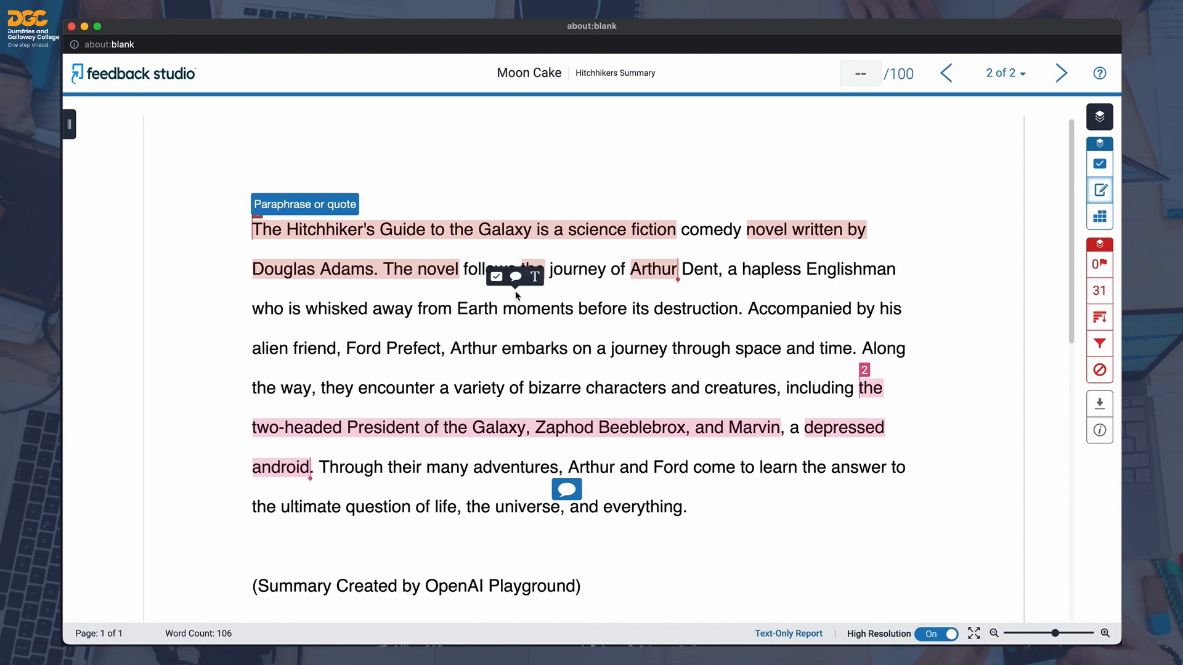
left_click_drag(538, 281, 650, 293)
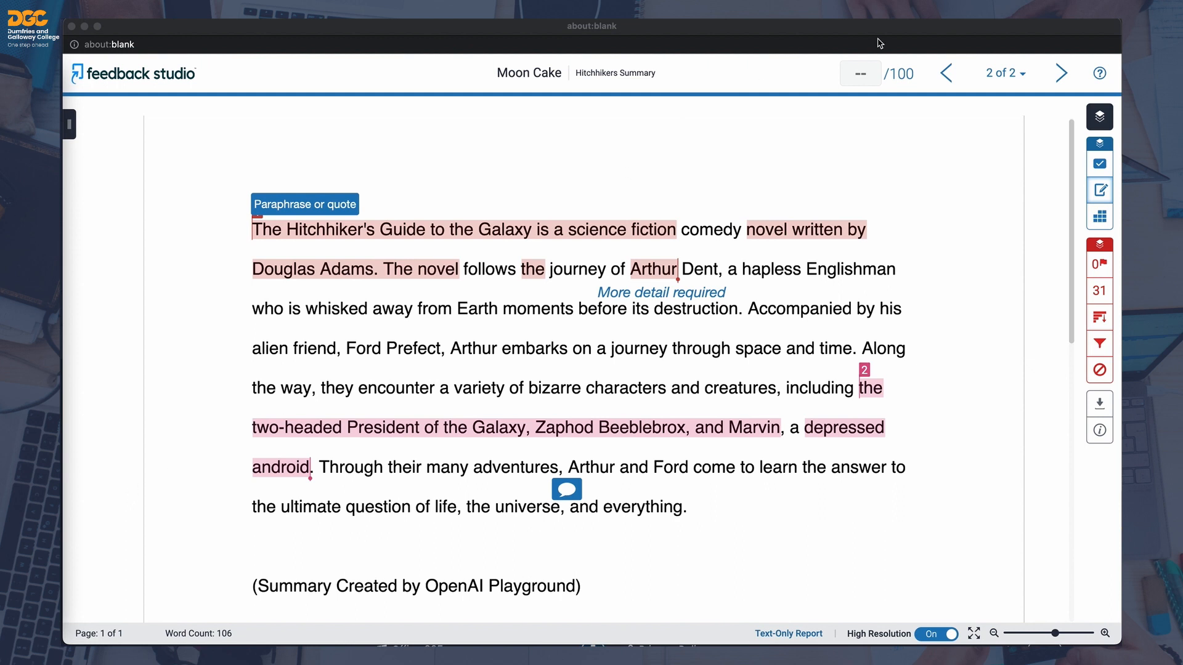
Step: Grade the Hitchhikers Summary paper 50 out of 100 and return to the submission inbox
left_click(863, 76)
type("50")
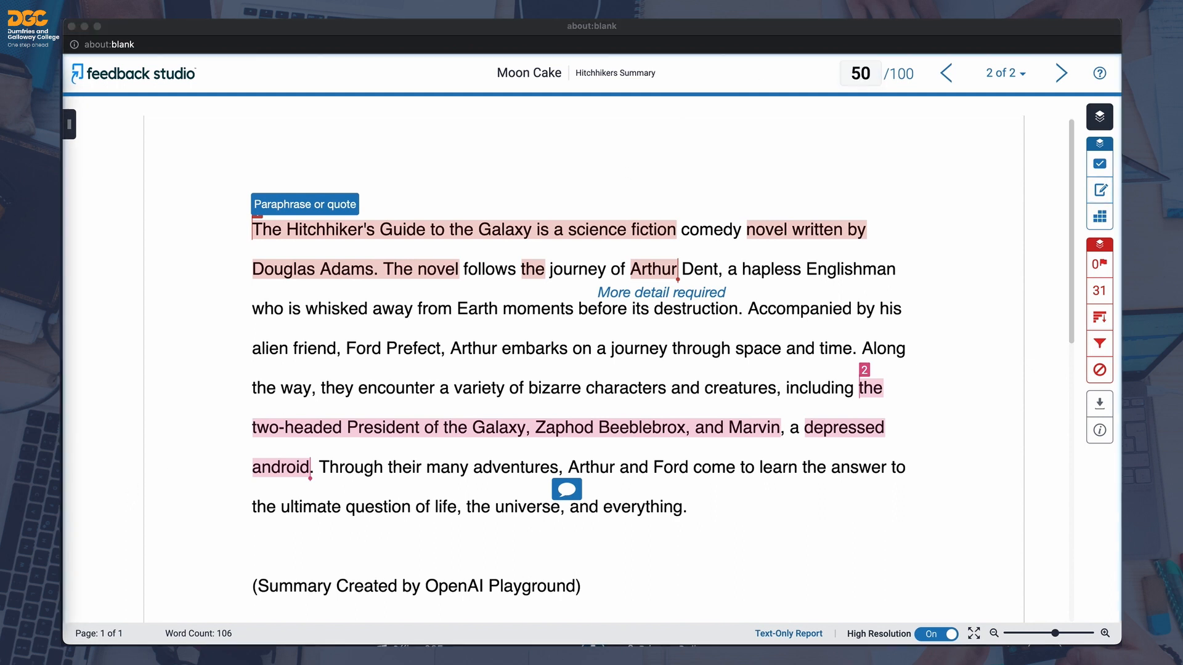
left_click(72, 26)
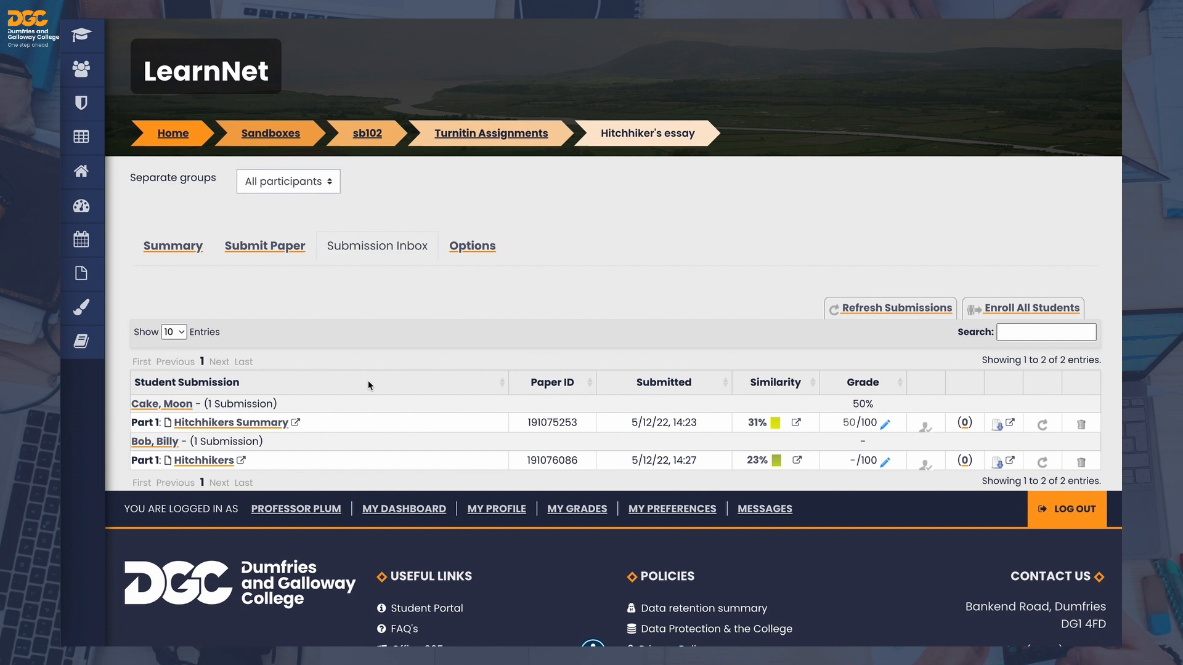
Step: Add the comment "Text is too short overall" to the Hitchhikers Summary submission and return to the inbox
left_click(965, 424)
left_click(589, 442)
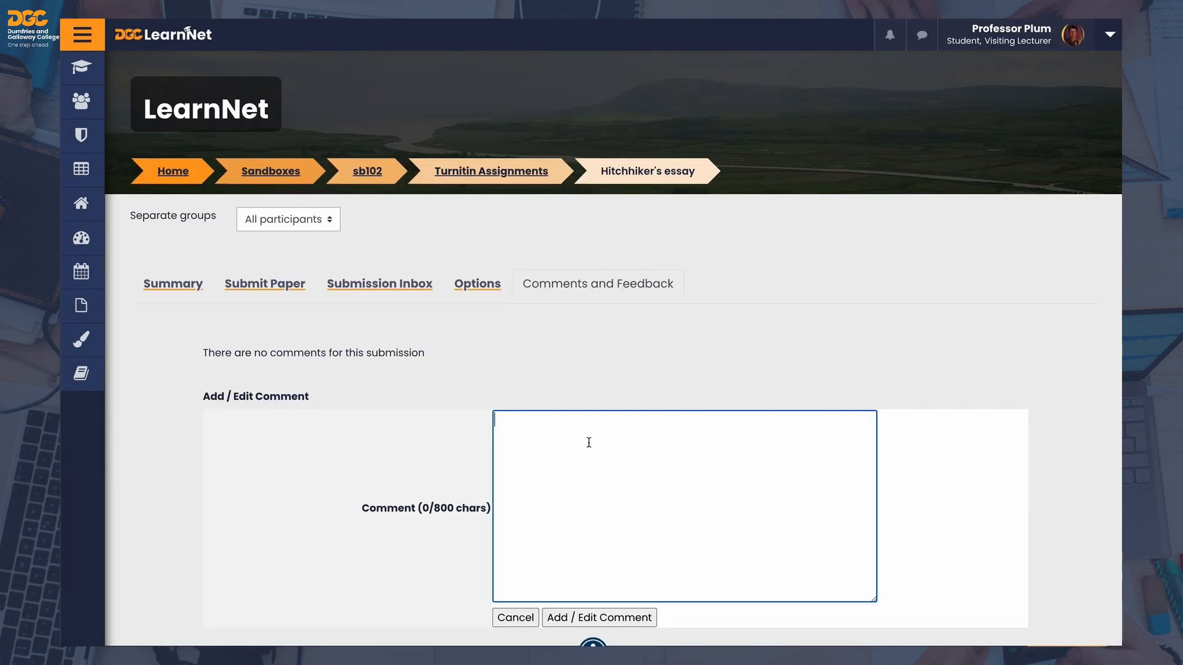
type("Text is too short overall")
left_click(564, 617)
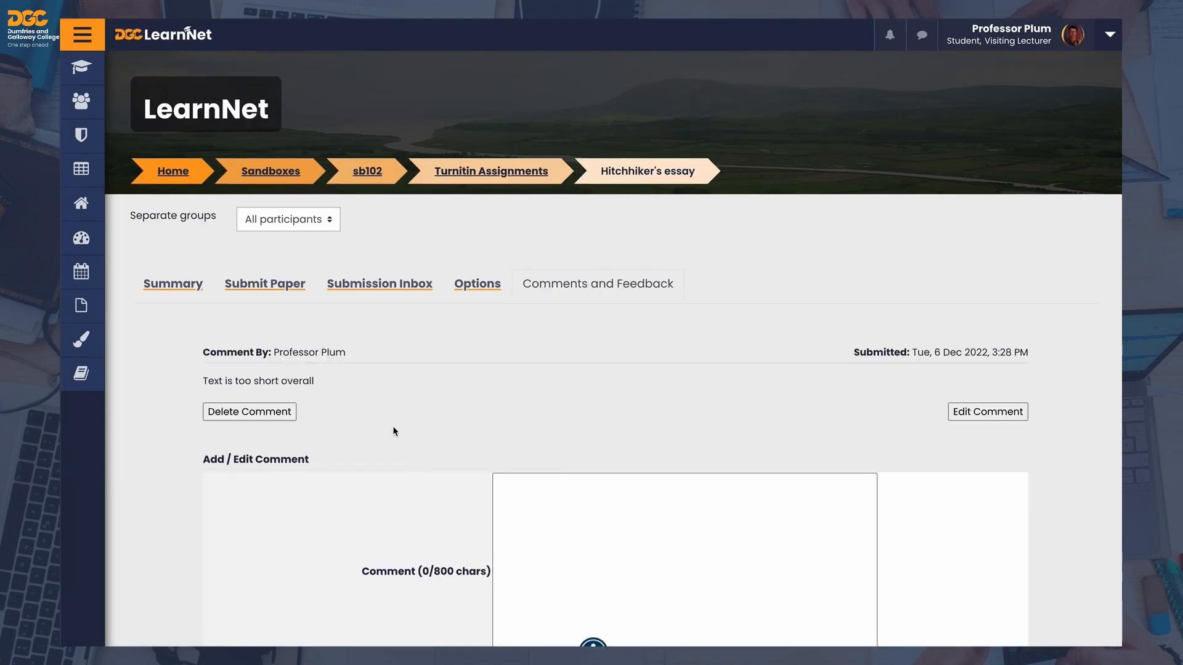
left_click(350, 288)
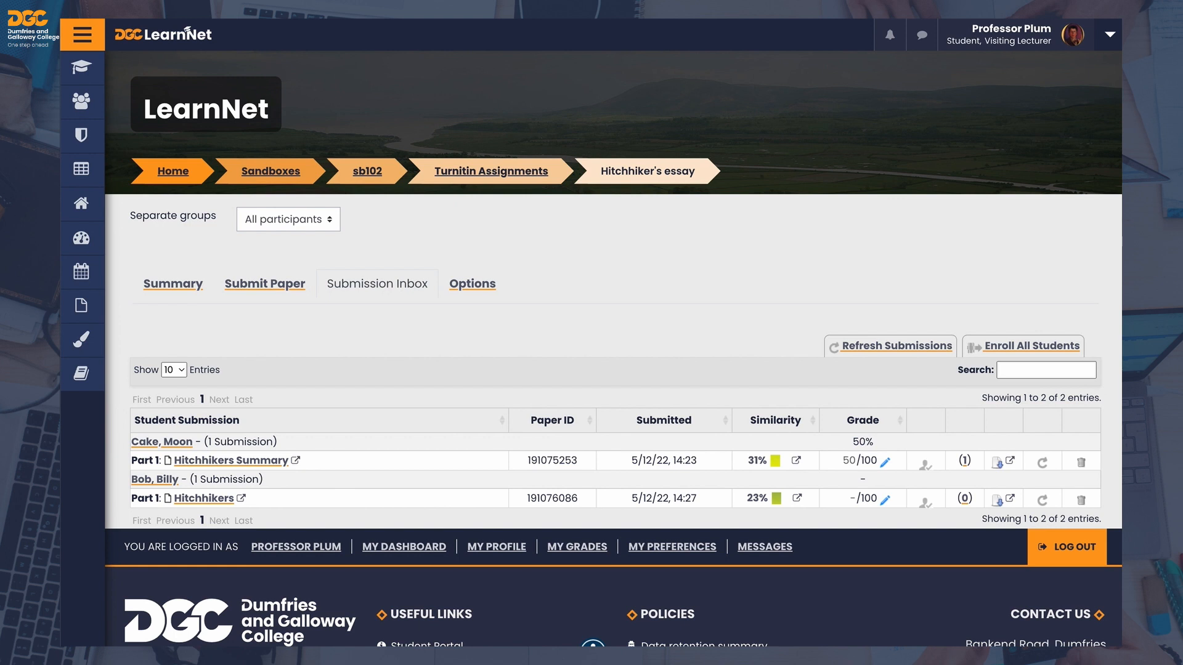
Step: Open the Hitchhikers submission and show its similarity matches in the Match Overview
left_click(204, 499)
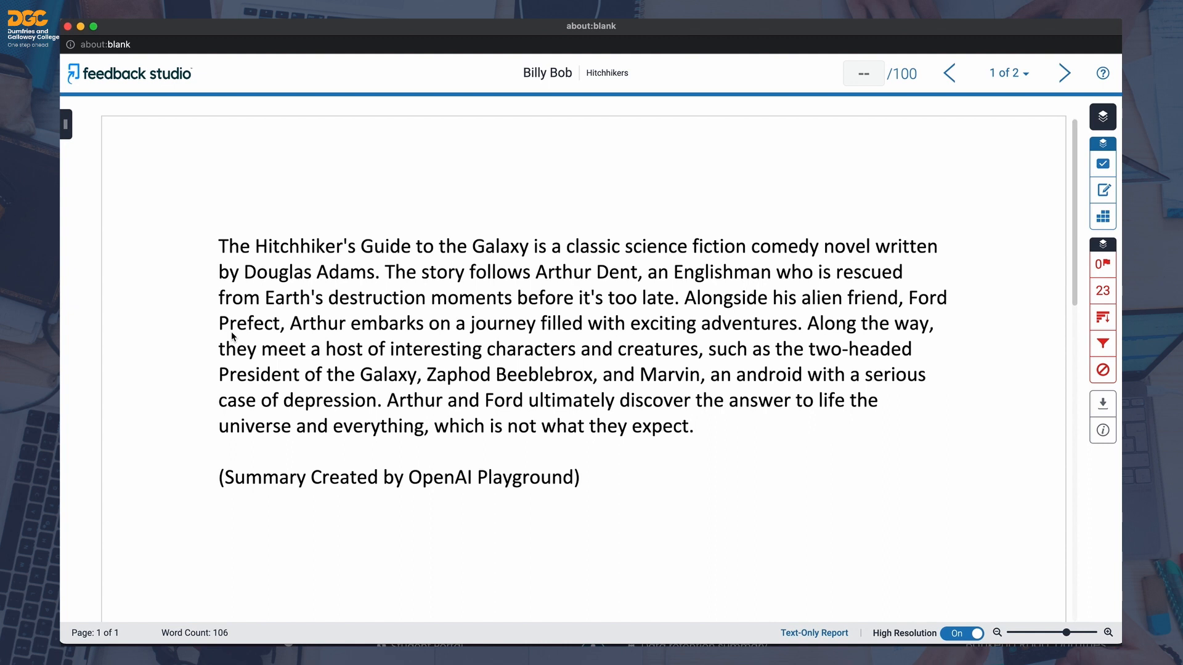
left_click(1103, 291)
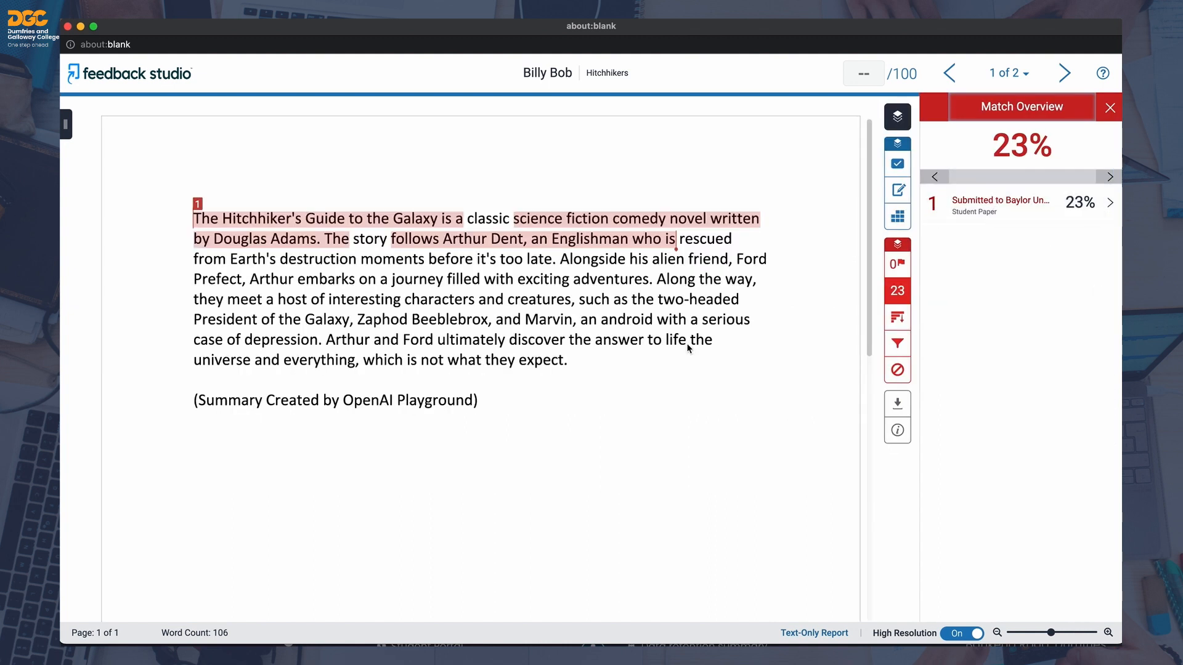
Step: Write the feedback summary "Good summary but the text is too short" for the Hitchhikers paper
left_click(898, 190)
left_click(994, 274)
left_click_drag(994, 274, 892, 248)
key("BackSpace")
type("Good summary but the text is too short")
Step: Place the "Paraphrase or quote" QuickMark above the opening sentence, grade the paper 55 out of 100 and close it
left_click(898, 164)
left_click_drag(1000, 496, 264, 203)
left_click(864, 73)
type("55")
key("Tab")
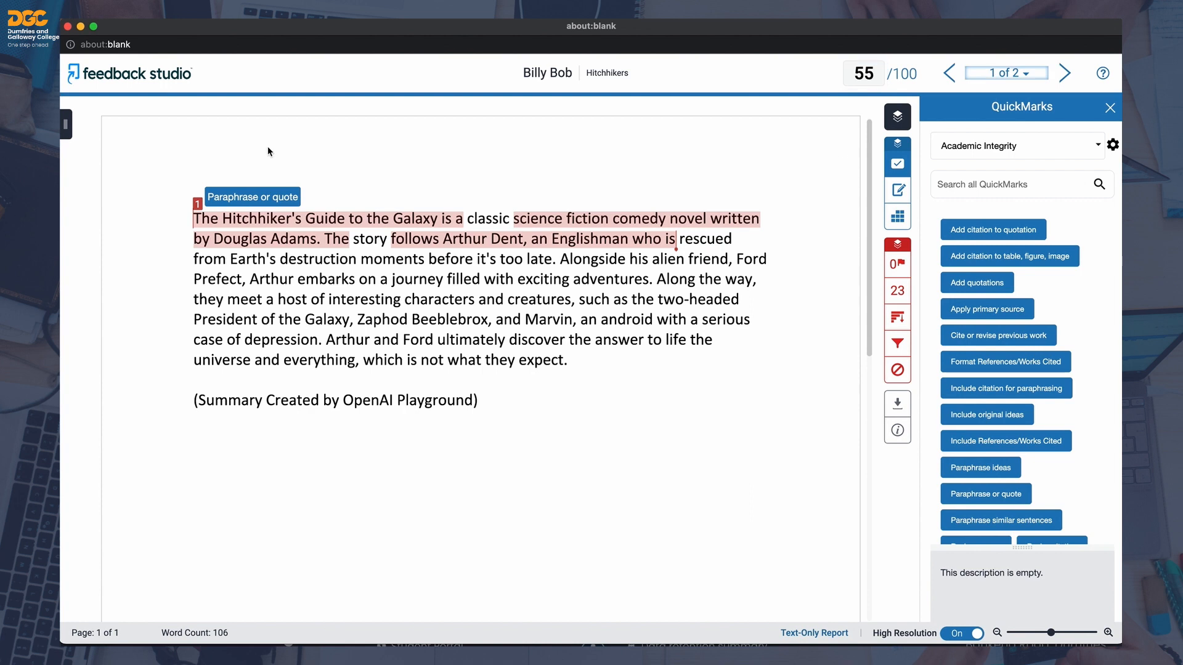
left_click(68, 26)
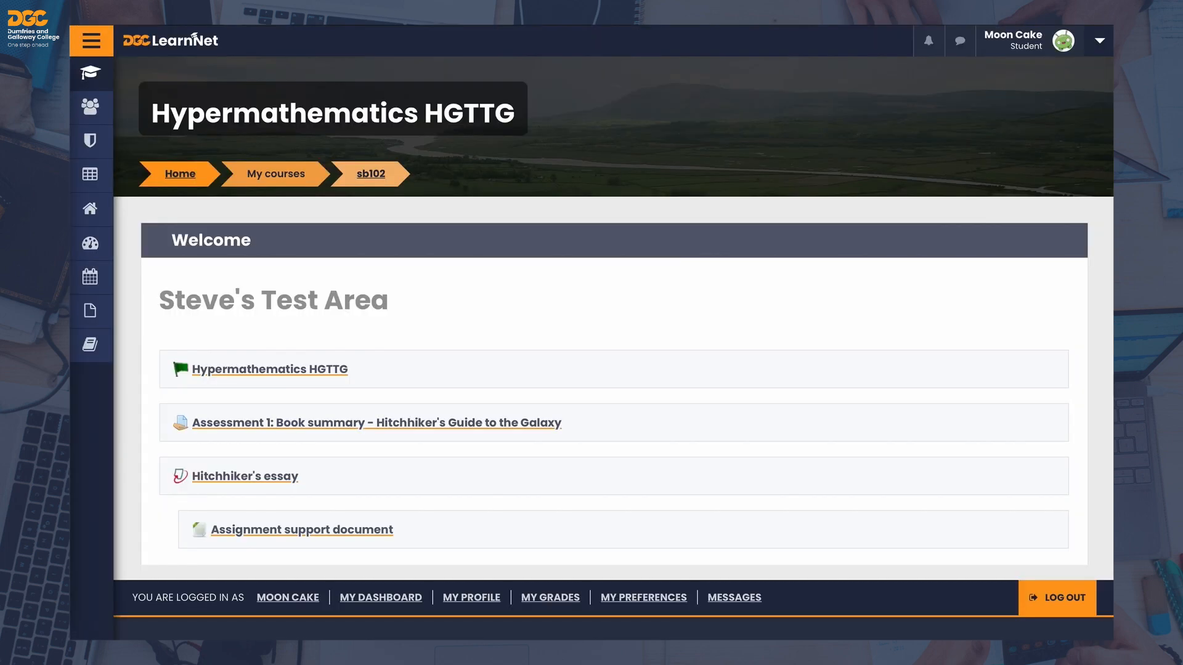
Step: In the student account, view the course grade report and open the student's own submissions in the Hitchhiker's essay assignment
left_click(91, 176)
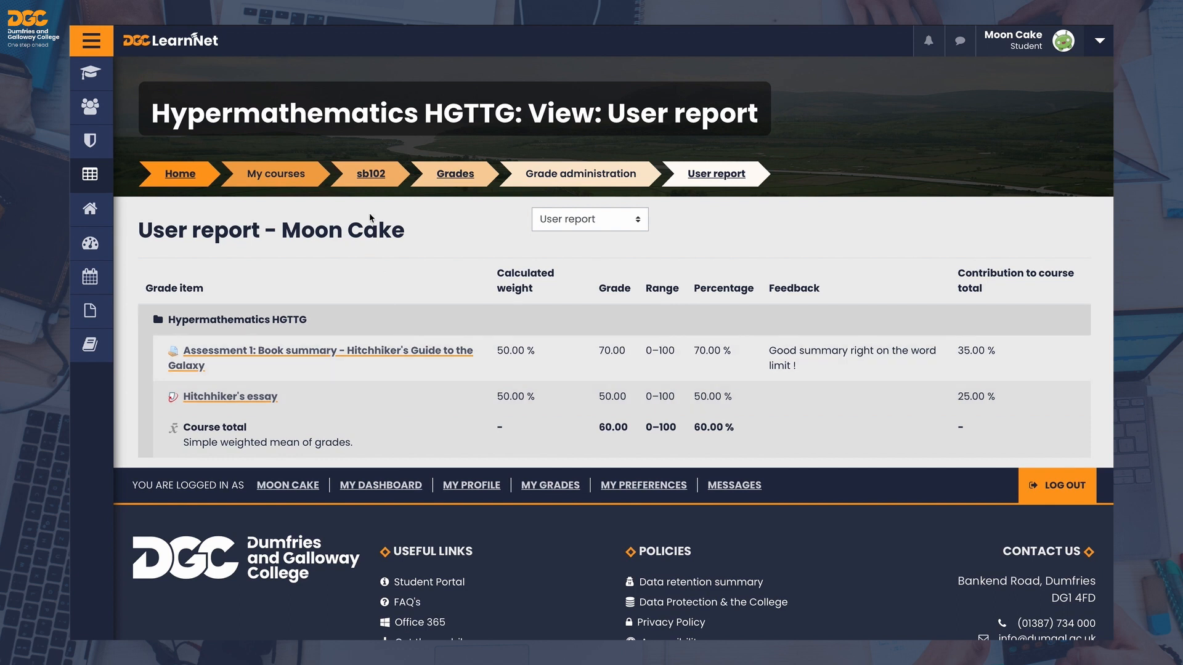
left_click(369, 178)
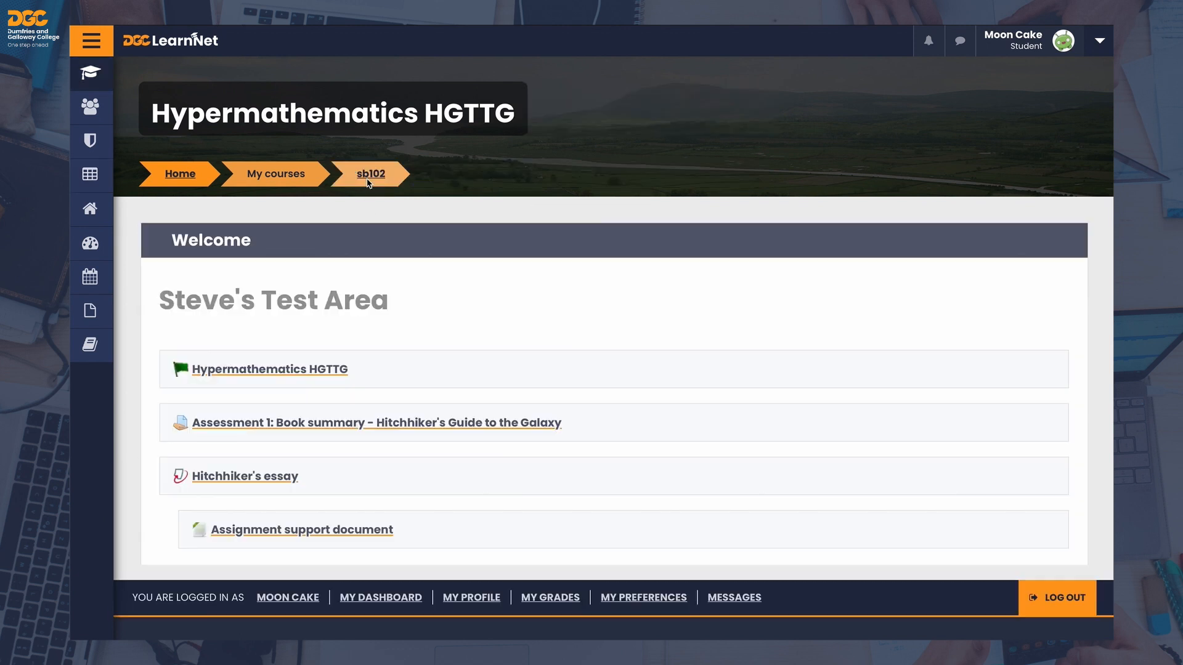
left_click(243, 477)
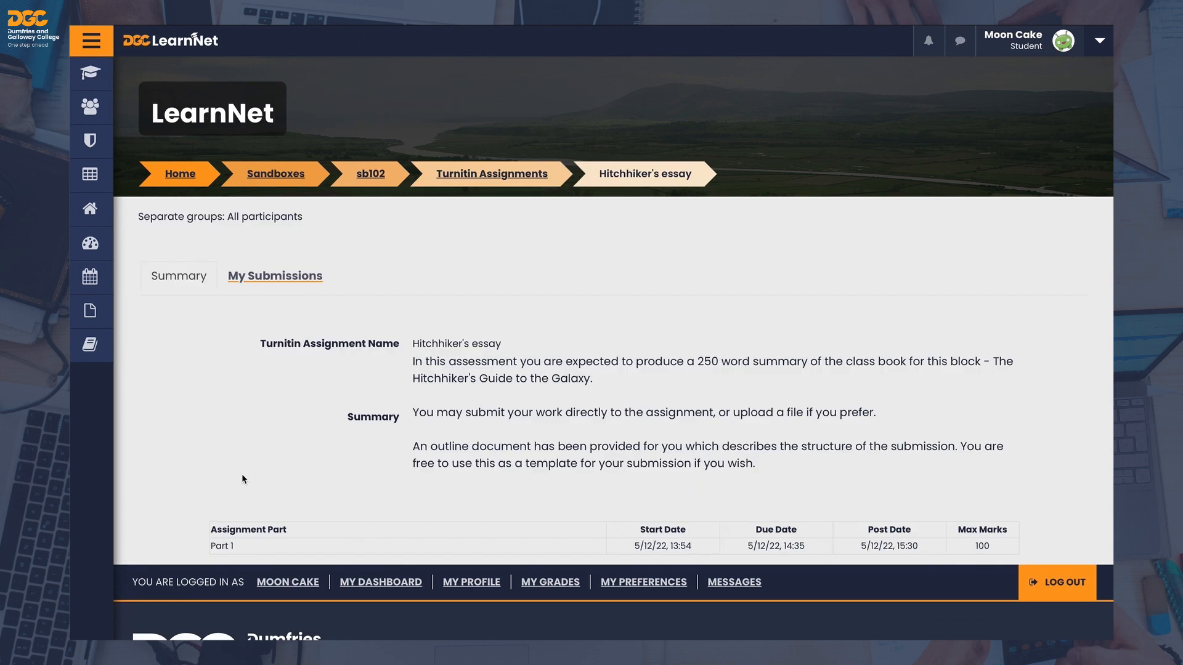
left_click(272, 280)
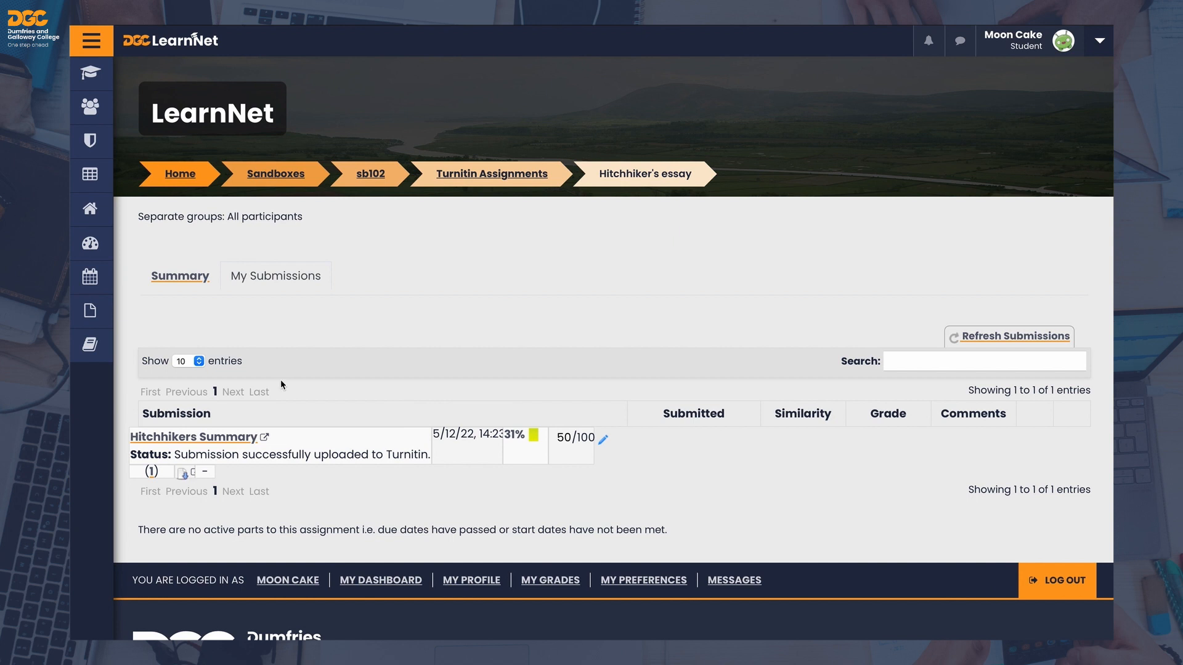
Step: Open the marked Hitchhikers Summary paper, view its inline bubble comment and the instructor's feedback summary, and close the paper
left_click(604, 439)
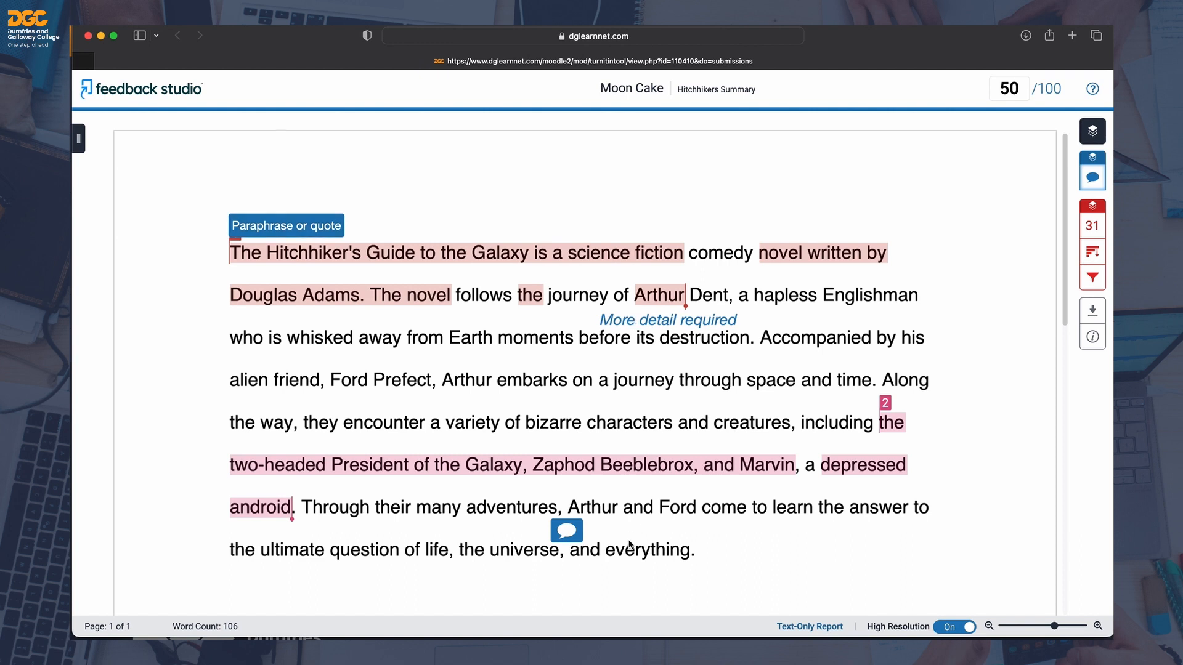
left_click(568, 534)
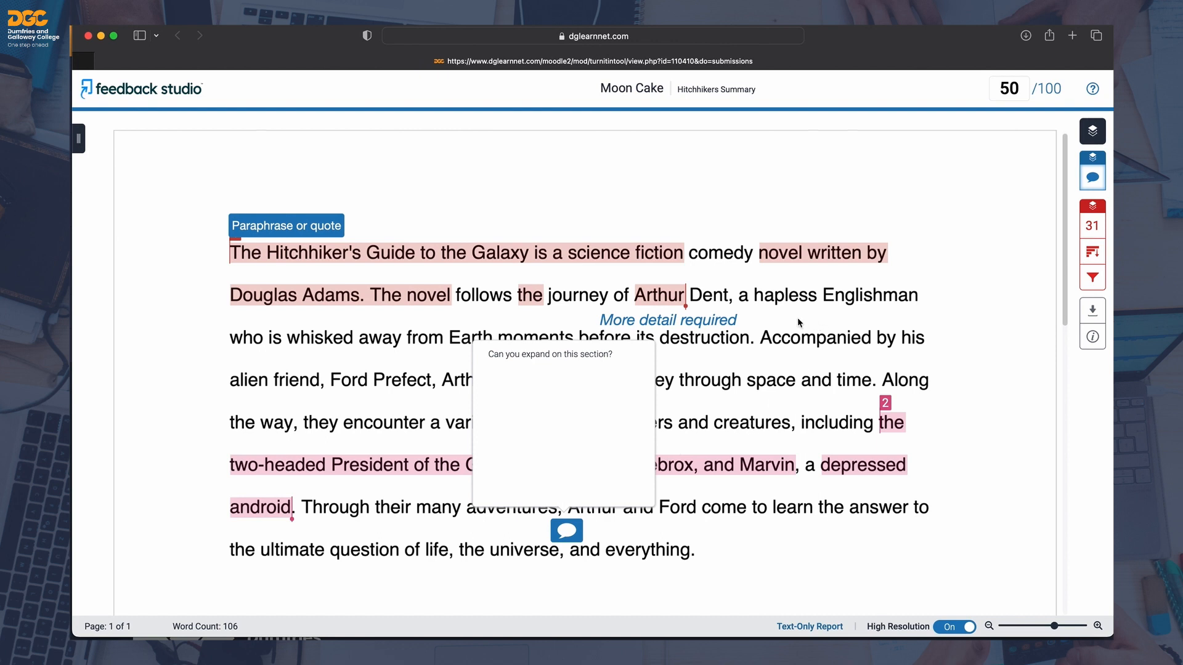
left_click(1089, 181)
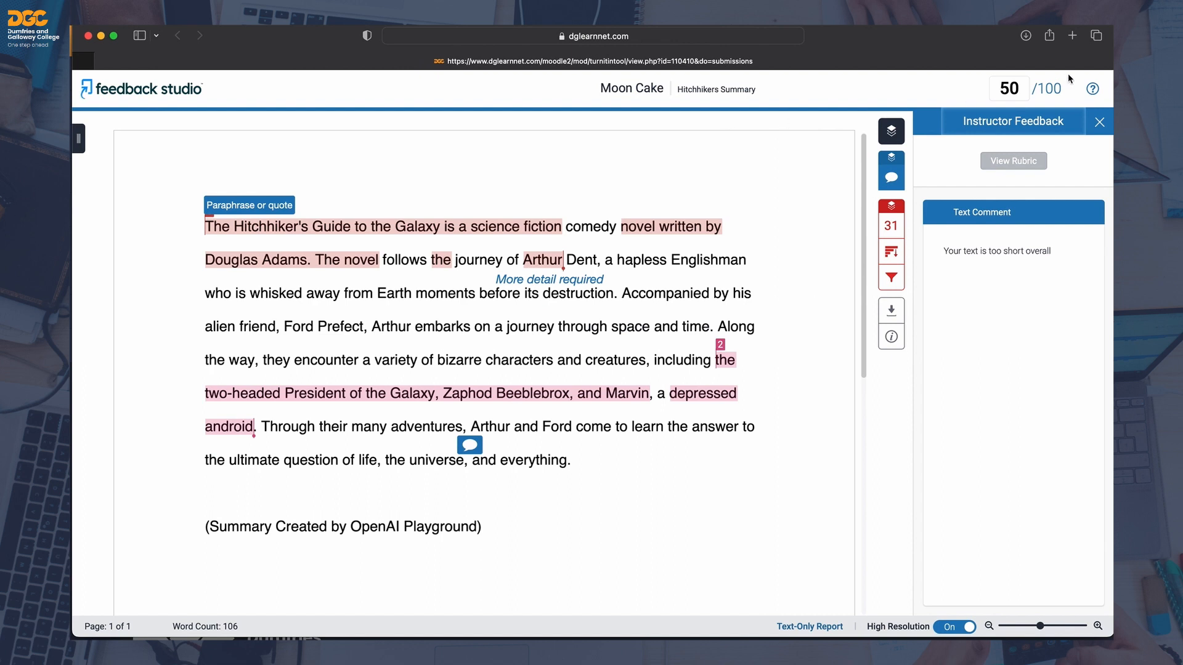
left_click(88, 36)
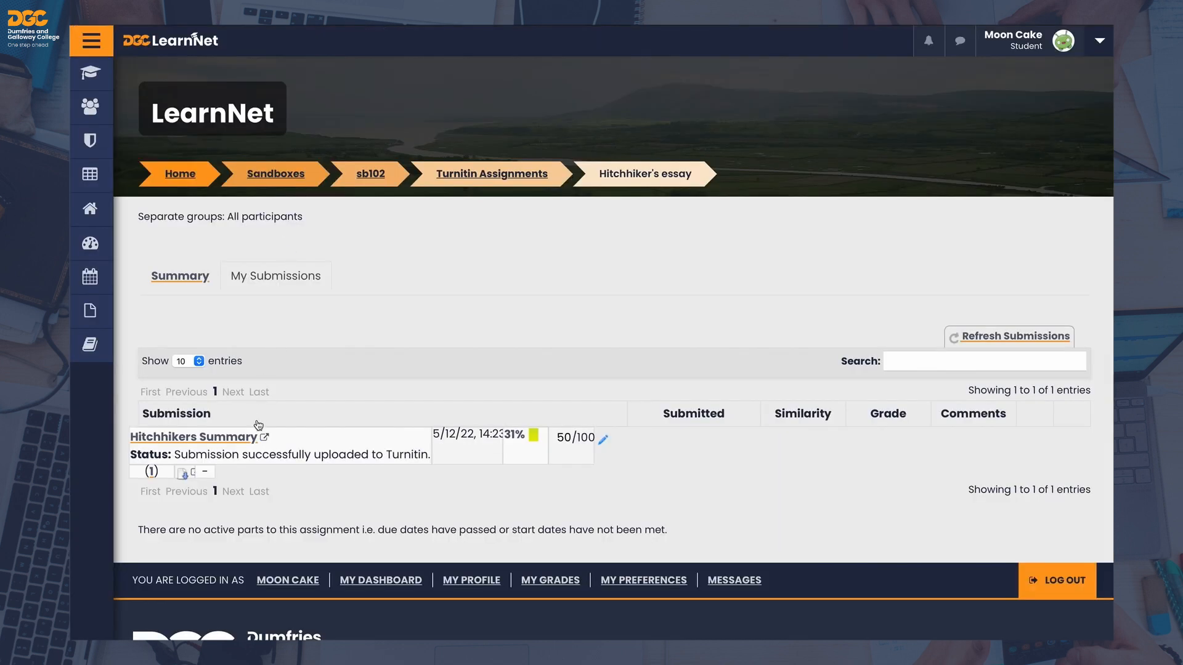
Step: Reply to the instructor's comment on the Hitchhikers Summary submission with "I will resubmit a longer one"
left_click(152, 473)
left_click(638, 480)
type("I will resubmit a longer one")
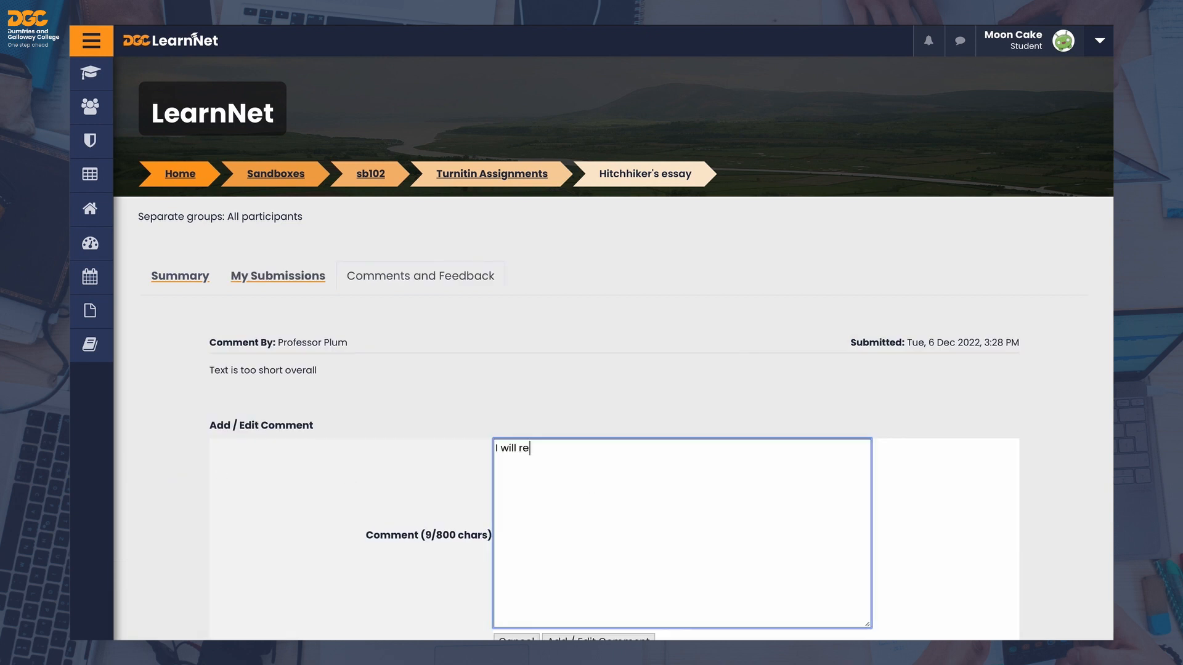
scroll(638, 480, "down", 2)
left_click(599, 639)
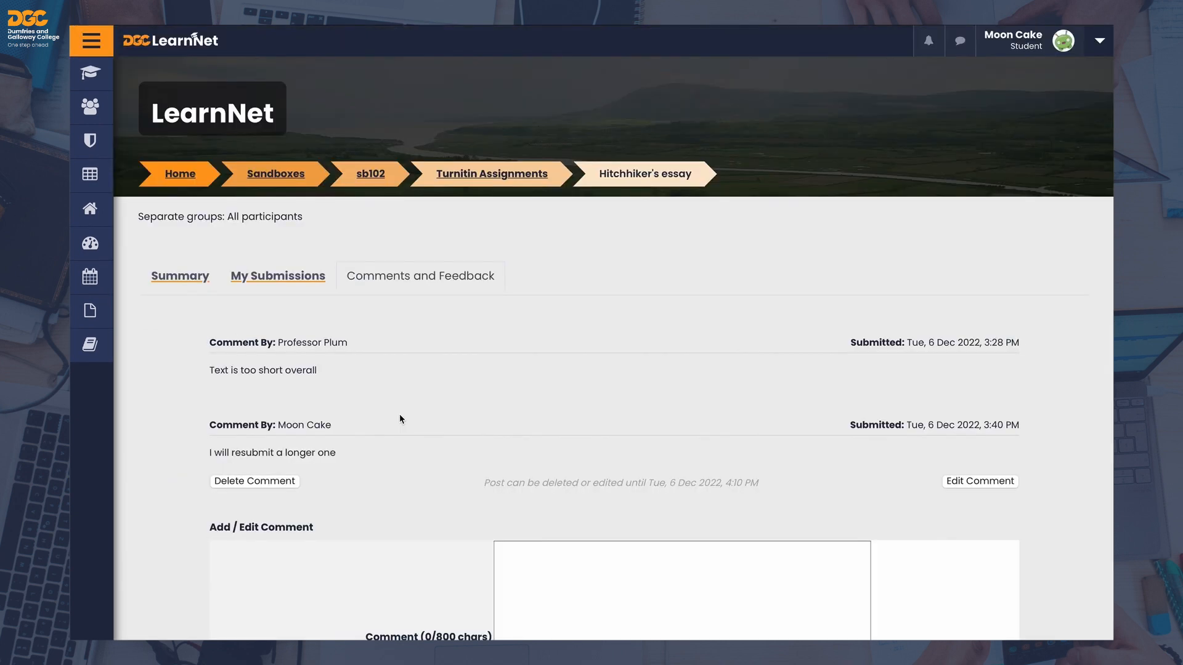
scroll(399, 419, "down", 1)
scroll(399, 419, "up", 1)
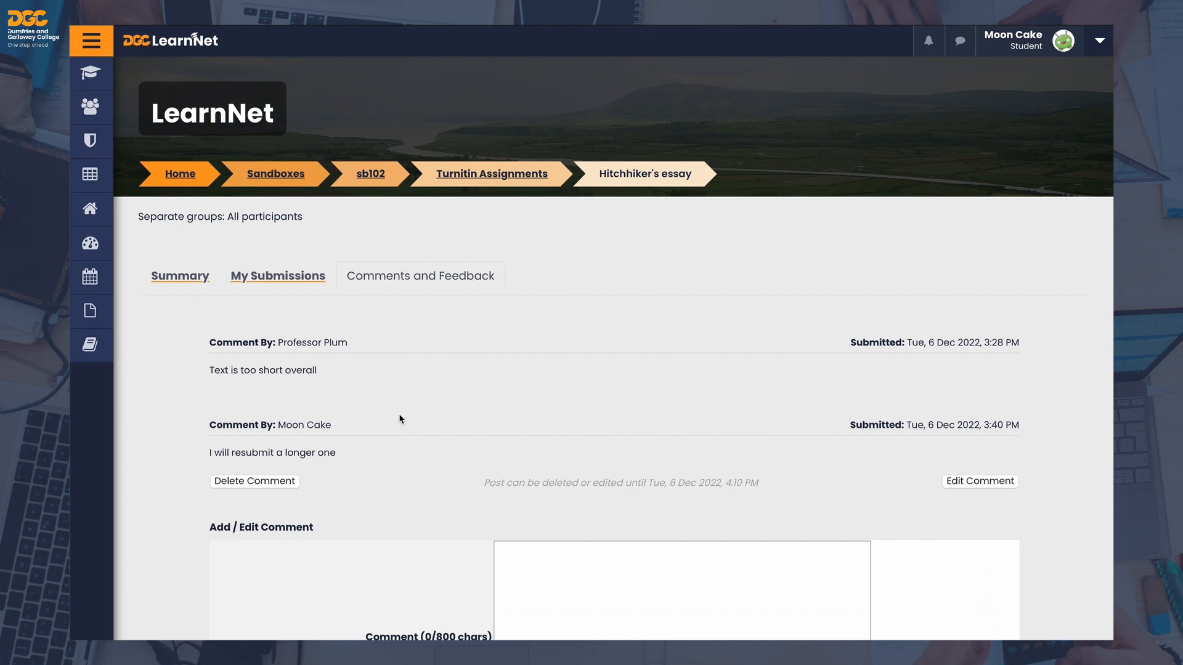